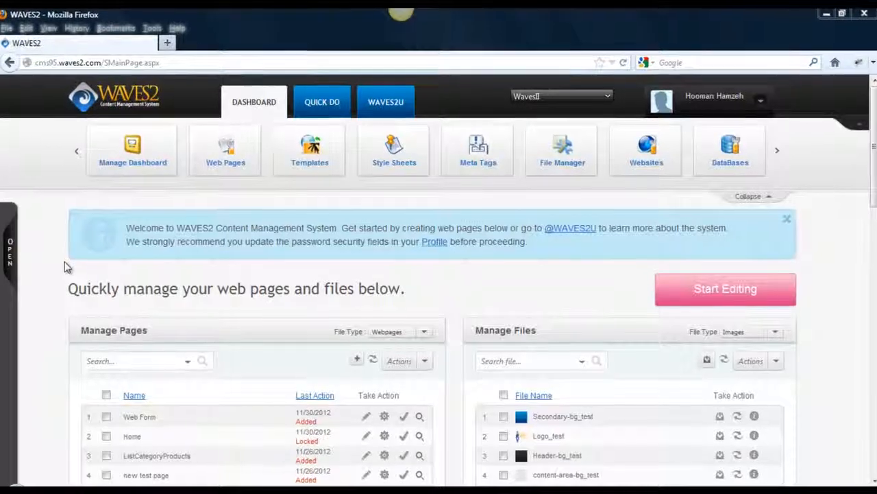
- Open the site tree and expand Manage Content, Manage Websites and WavesII to reach the Web Form page
{"action": "left_click", "coordinate": [5, 254]}
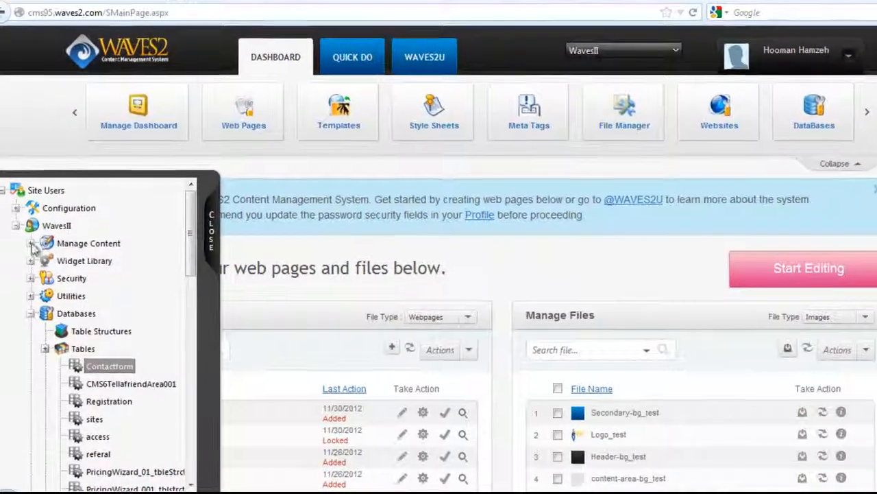
{"action": "left_click", "coordinate": [37, 363]}
{"action": "left_click", "coordinate": [36, 223]}
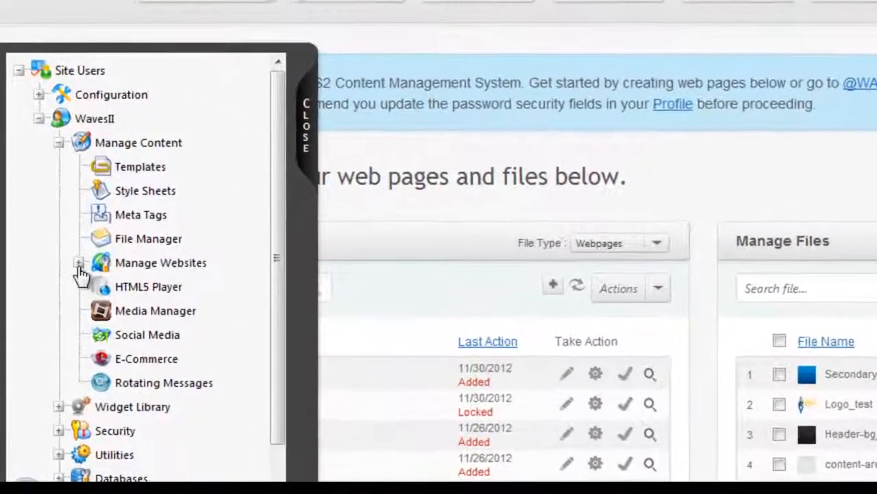
{"action": "left_click", "coordinate": [50, 318]}
{"action": "left_click", "coordinate": [105, 276]}
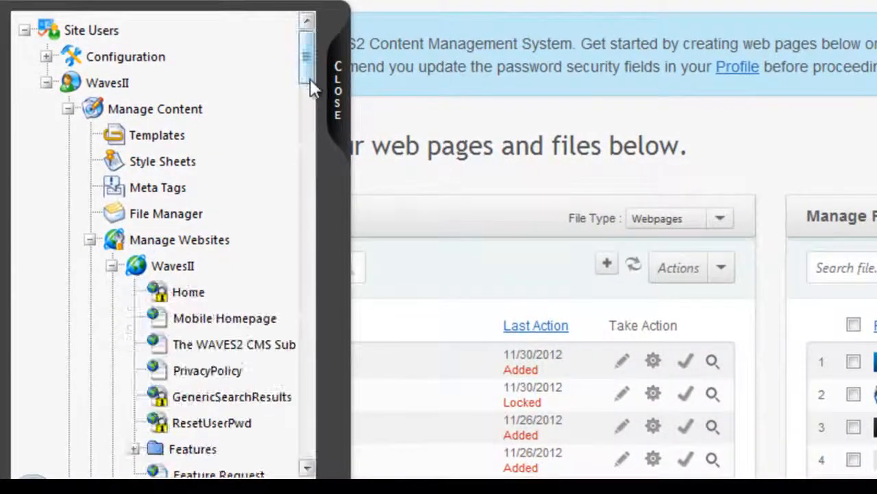
{"action": "left_click_drag", "start_coordinate": [293, 89], "coordinate": [294, 409]}
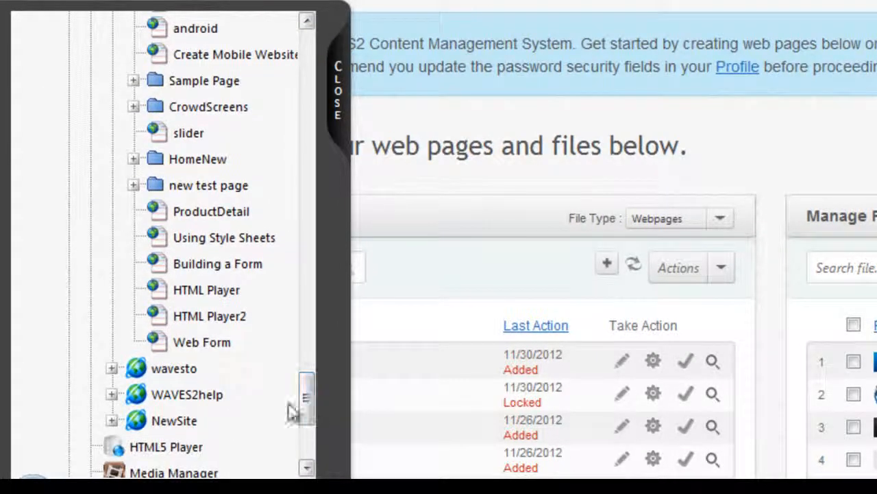
- Add a new page named CascadingMenu below the Web Form page, keeping the matching label, alias, title and description
{"action": "right_click", "coordinate": [202, 342]}
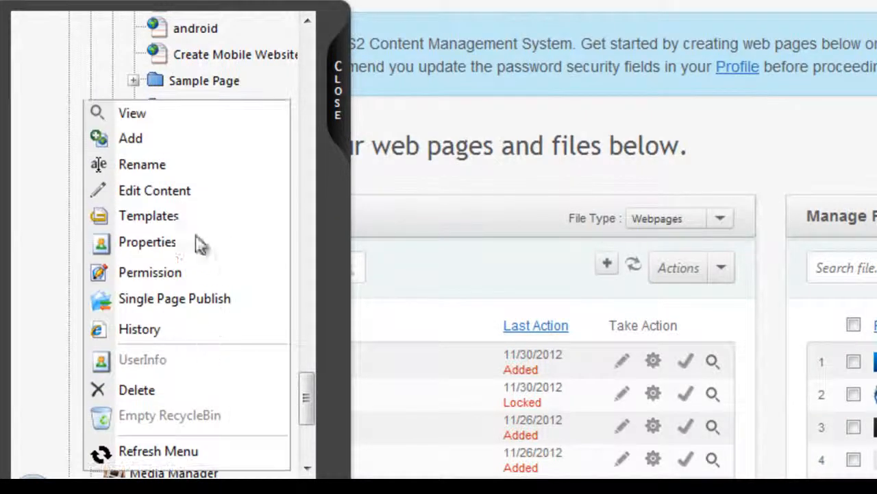
{"action": "left_click", "coordinate": [159, 136]}
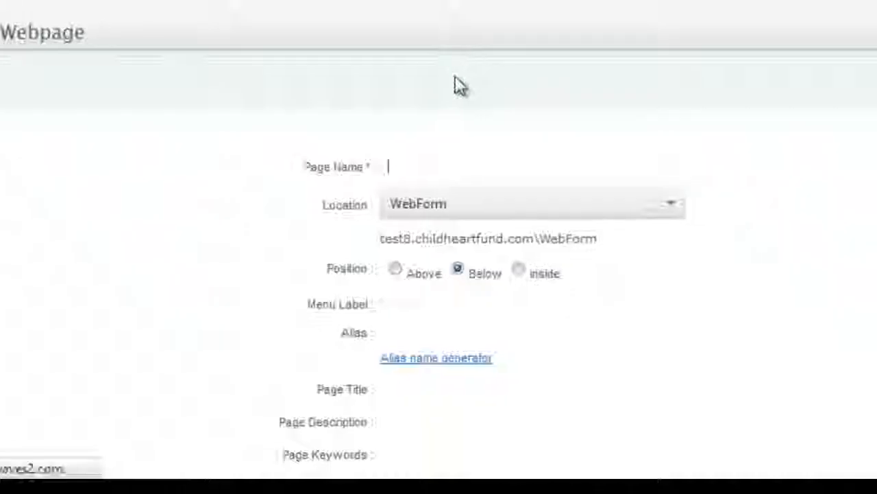
{"action": "type", "text": "CascadingMenu"}
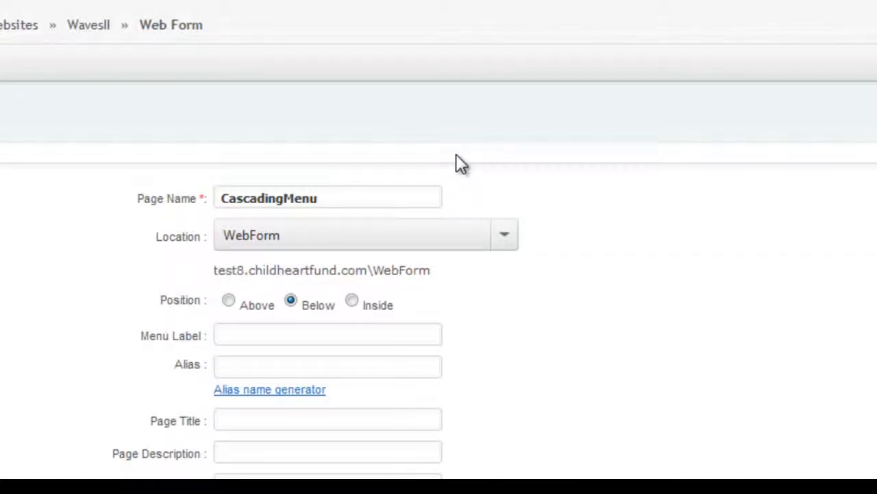
{"action": "left_click", "coordinate": [532, 155]}
{"action": "scroll", "coordinate": [675, 184], "scroll_direction": "down", "scroll_amount": 2}
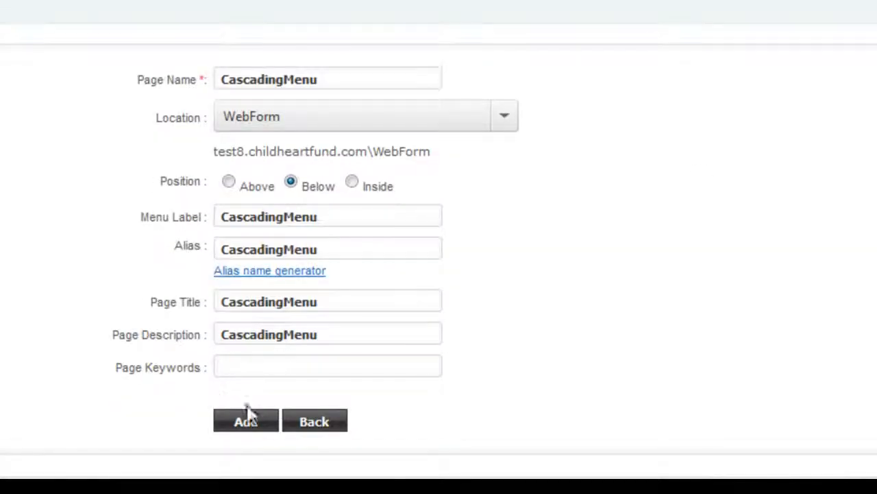
{"action": "left_click", "coordinate": [247, 419]}
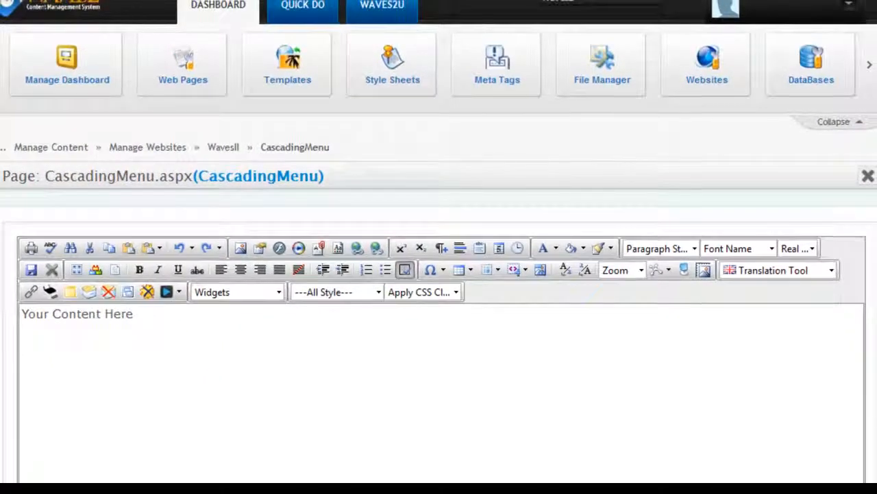
- Delete the placeholder text "Your Content Here" from the CascadingMenu page
{"action": "scroll", "coordinate": [438, 274], "scroll_direction": "down", "scroll_amount": 2}
{"action": "left_click_drag", "start_coordinate": [164, 193], "coordinate": [20, 169]}
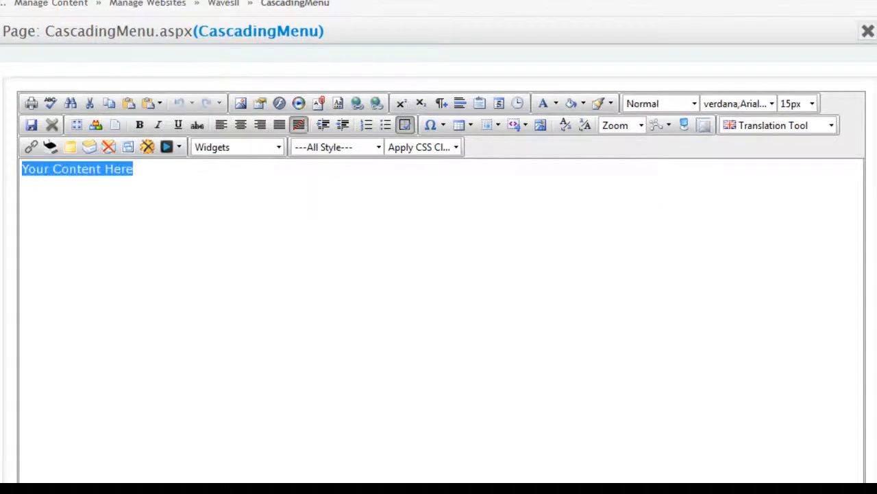
{"action": "key", "text": "Delete"}
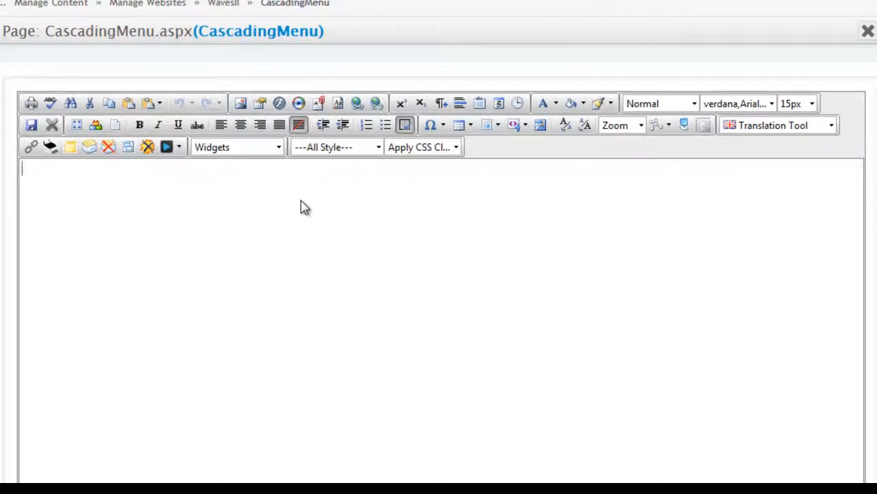
- Insert a Cascading Menu widget into the empty page content
{"action": "left_click", "coordinate": [274, 149]}
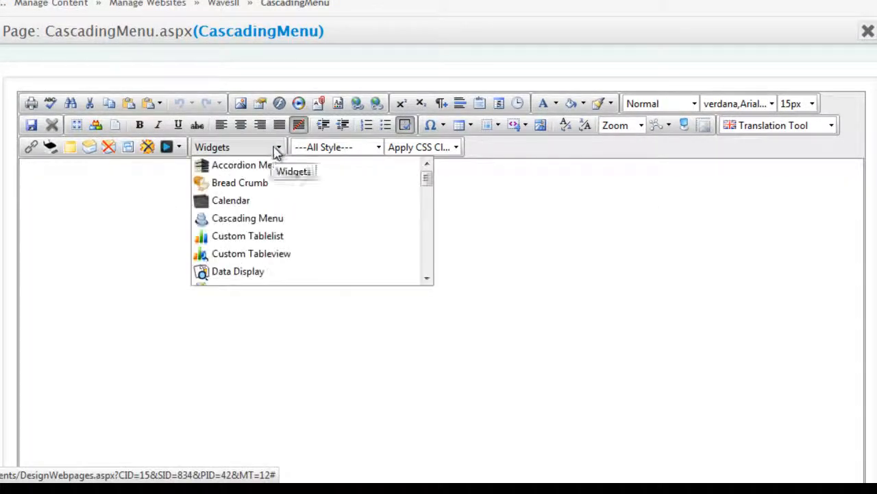
{"action": "left_click", "coordinate": [159, 201]}
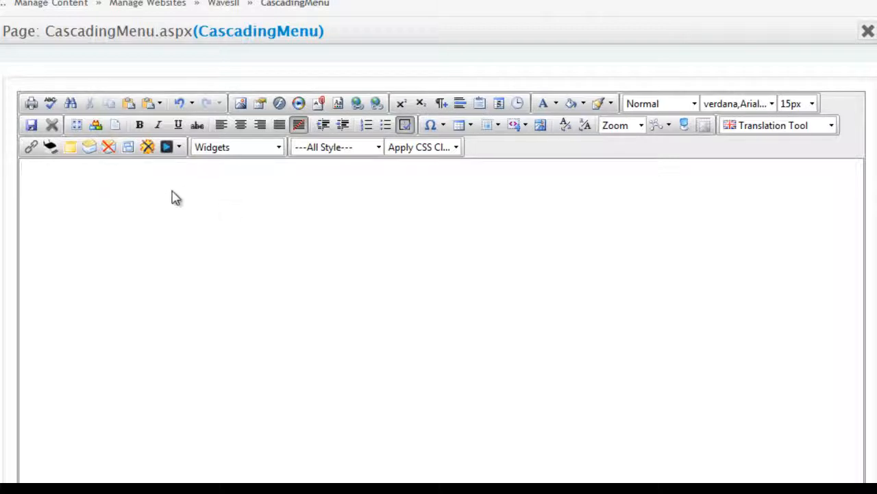
{"action": "left_click", "coordinate": [278, 146]}
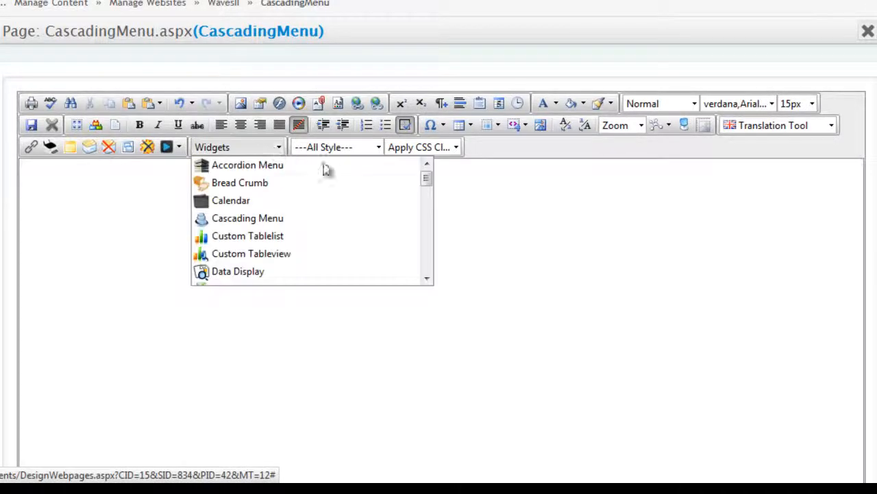
{"action": "scroll", "coordinate": [427, 185], "scroll_direction": "down", "scroll_amount": 4}
{"action": "scroll", "coordinate": [427, 182], "scroll_direction": "up", "scroll_amount": 4}
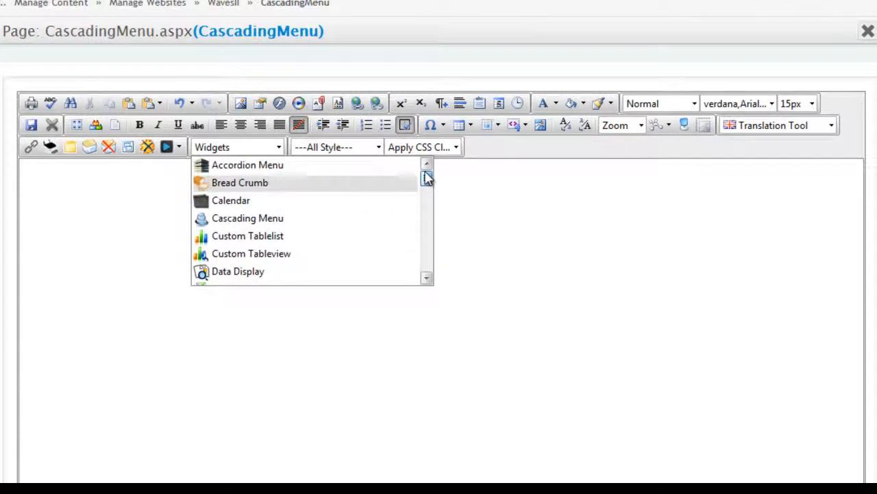
{"action": "left_click", "coordinate": [247, 218]}
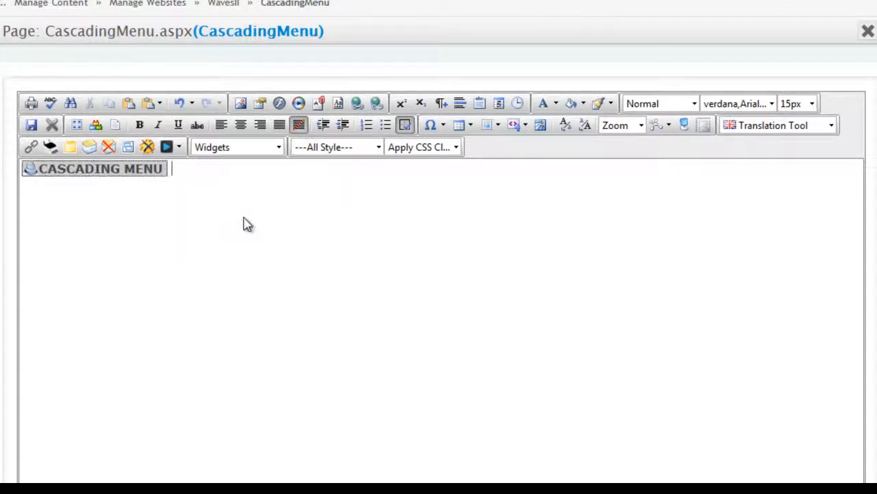
- Open the properties of the Cascading Menu widget, agreeing to save it, and show its property values
{"action": "right_click", "coordinate": [104, 171]}
{"action": "left_click", "coordinate": [99, 171]}
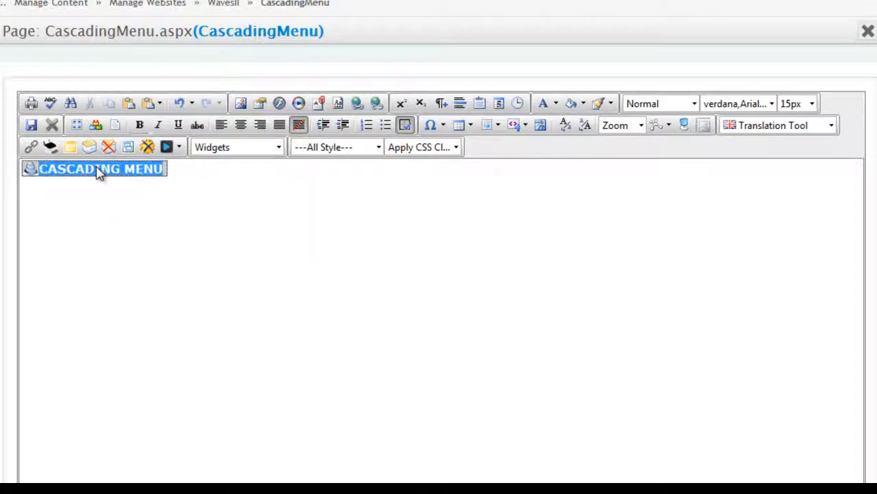
{"action": "right_click", "coordinate": [103, 171]}
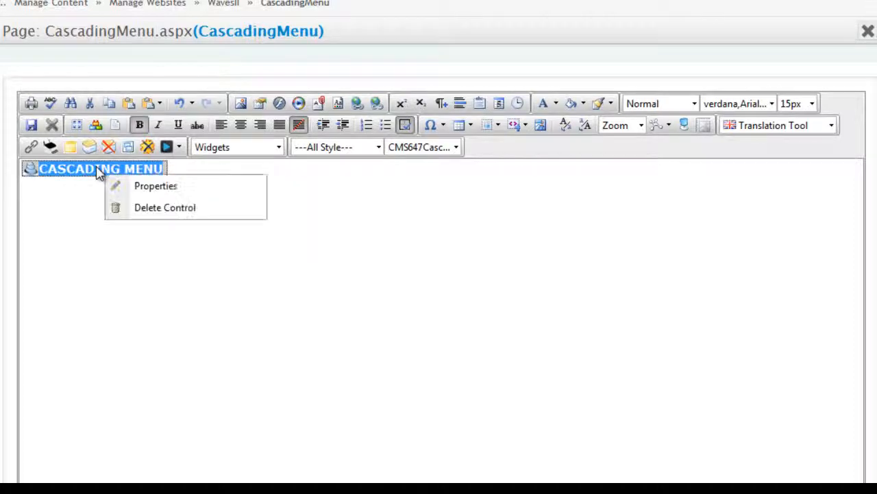
{"action": "left_click", "coordinate": [155, 185]}
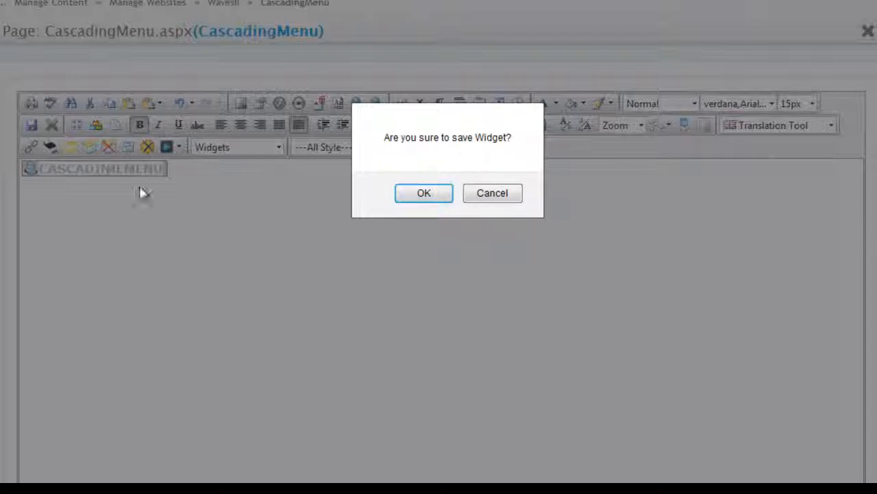
{"action": "left_click", "coordinate": [425, 194]}
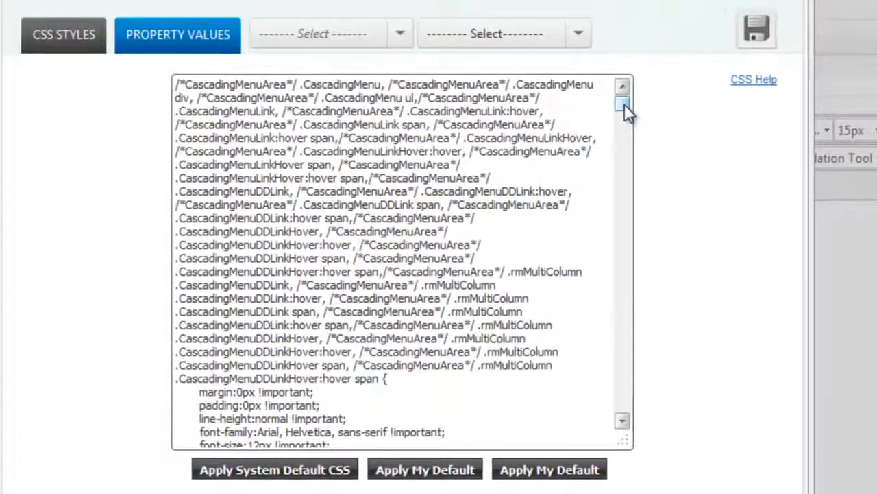
{"action": "left_click_drag", "start_coordinate": [624, 104], "coordinate": [625, 74]}
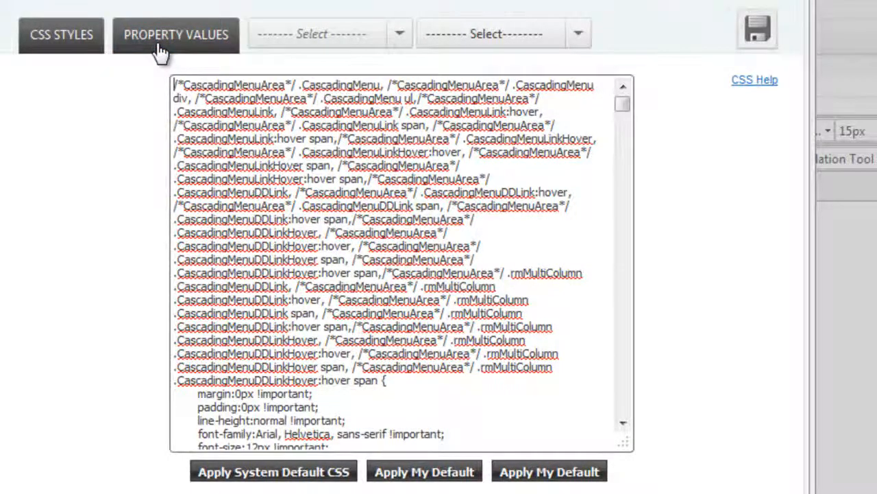
{"action": "left_click", "coordinate": [159, 52]}
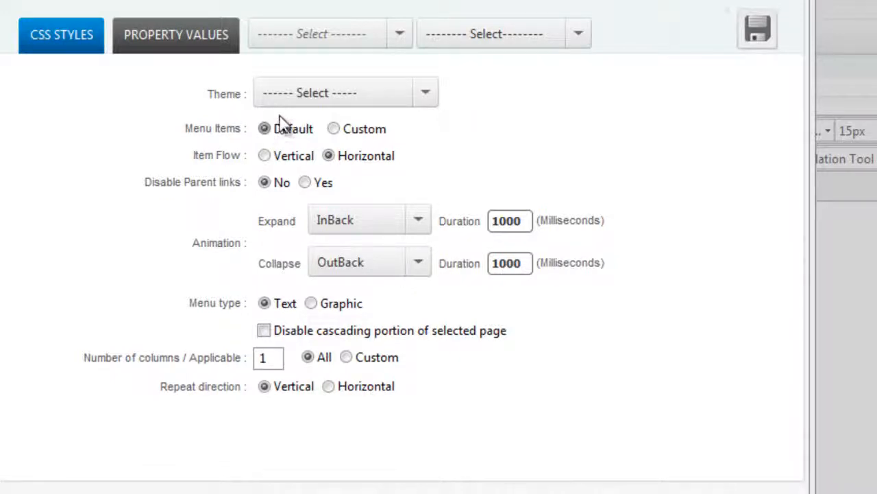
- Set the menu items to Custom and submit the Home, Features, Widgets, Technology and Test Drive pages
{"action": "left_click", "coordinate": [334, 129]}
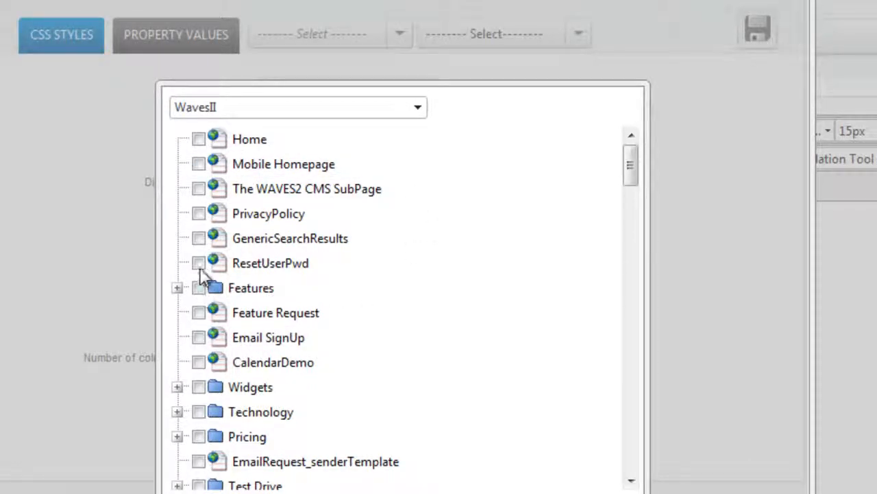
{"action": "left_click", "coordinate": [199, 140]}
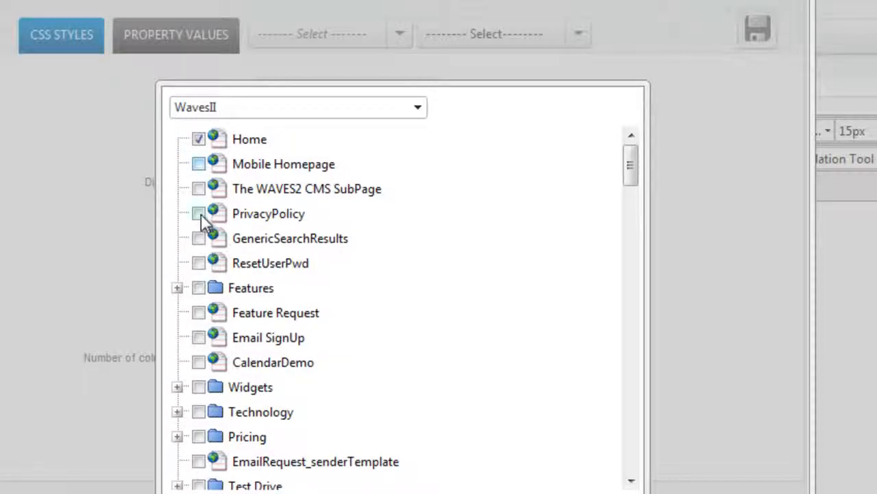
{"action": "left_click", "coordinate": [198, 289]}
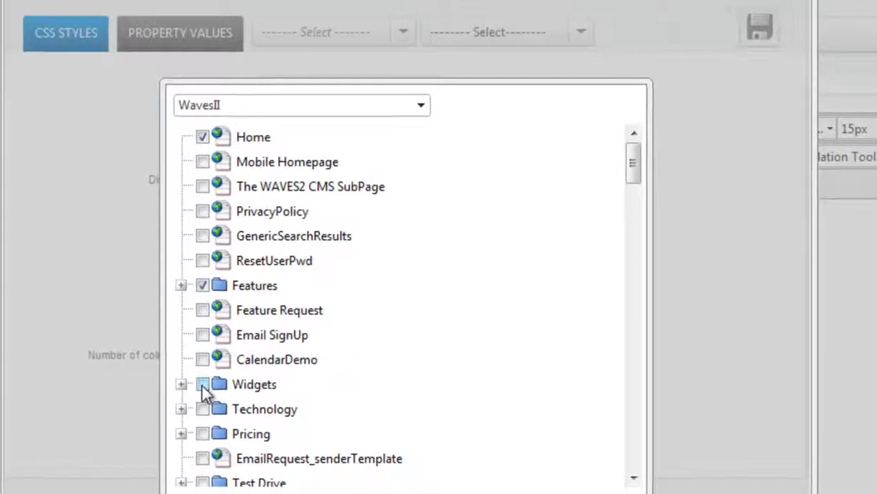
{"action": "left_click", "coordinate": [213, 377]}
{"action": "left_click", "coordinate": [212, 401]}
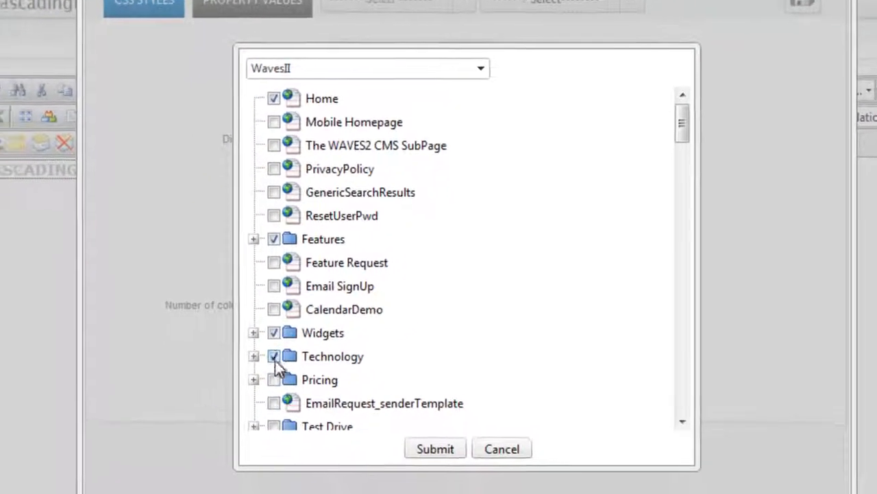
{"action": "left_click", "coordinate": [299, 407]}
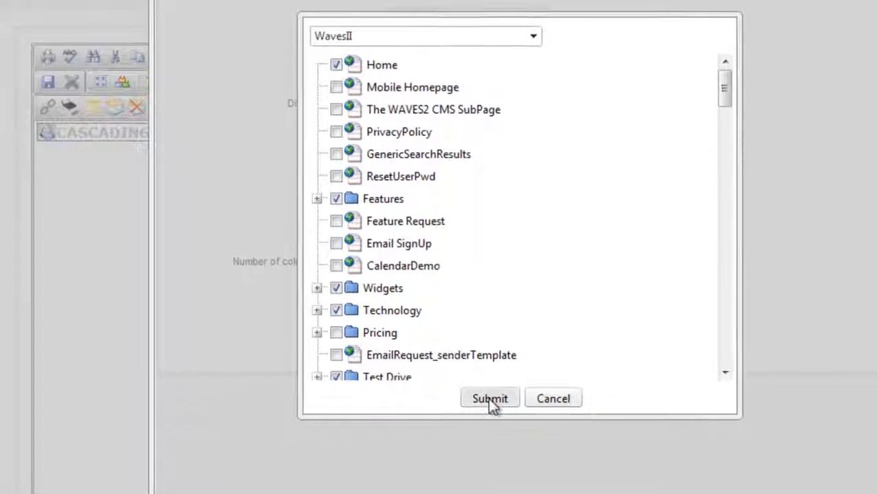
{"action": "left_click", "coordinate": [491, 397]}
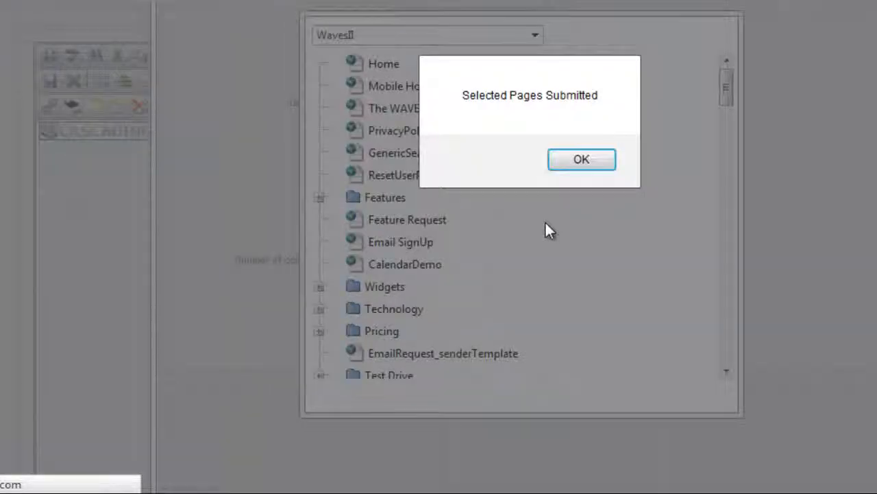
{"action": "left_click", "coordinate": [581, 161]}
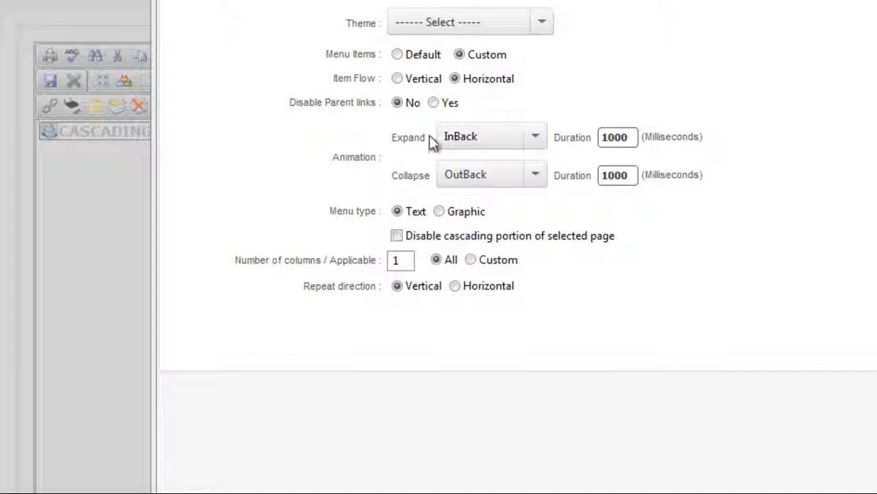
{"action": "left_click", "coordinate": [541, 143]}
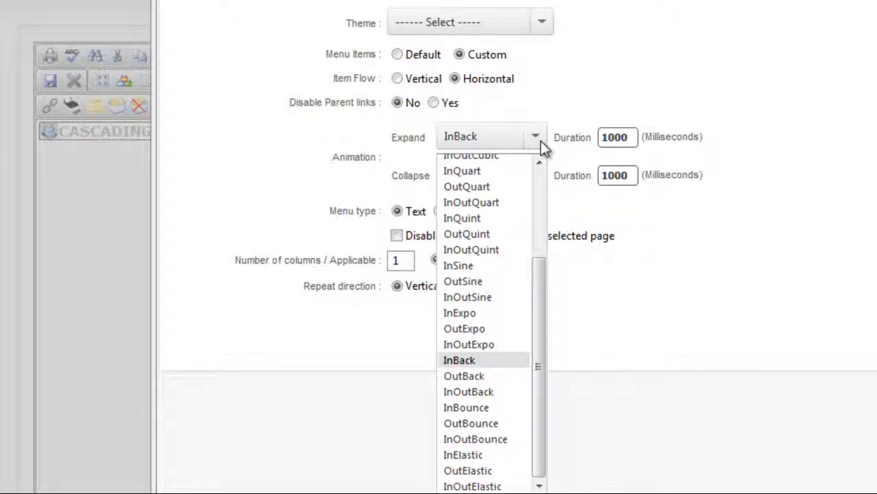
{"action": "left_click", "coordinate": [389, 165]}
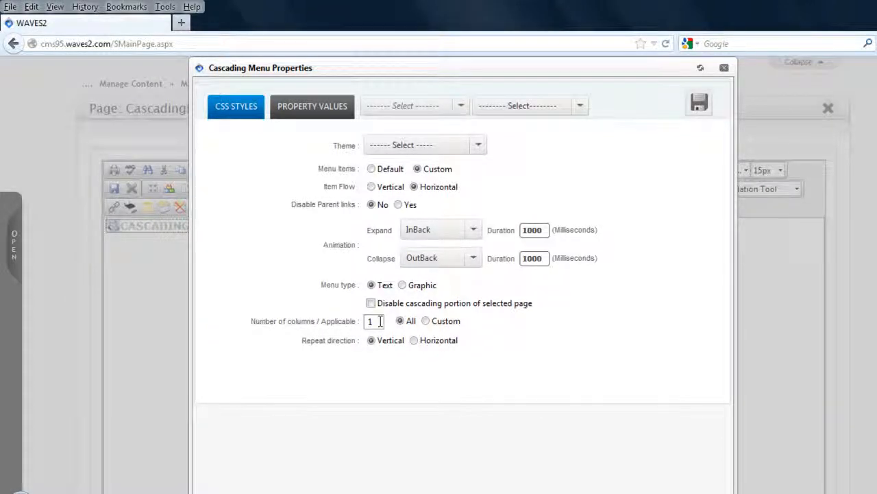
{"action": "left_click", "coordinate": [182, 23]}
{"action": "type", "text": "www.waves2.com"}
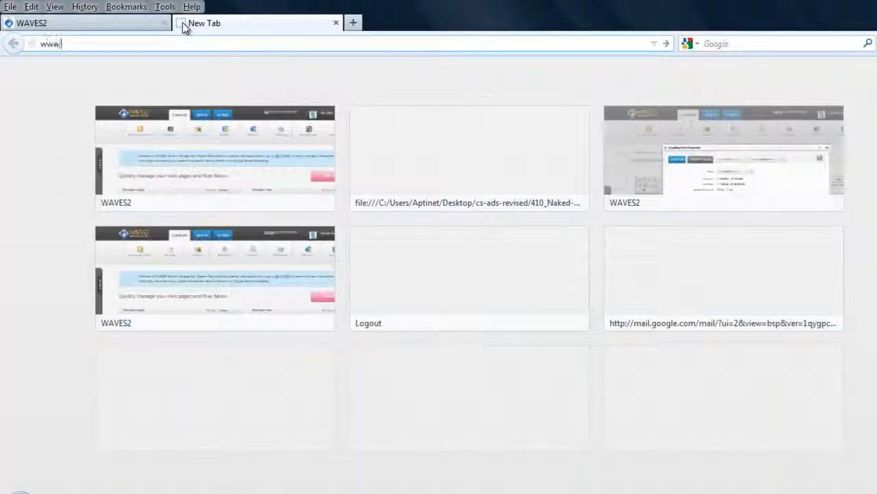
{"action": "key", "text": "Return"}
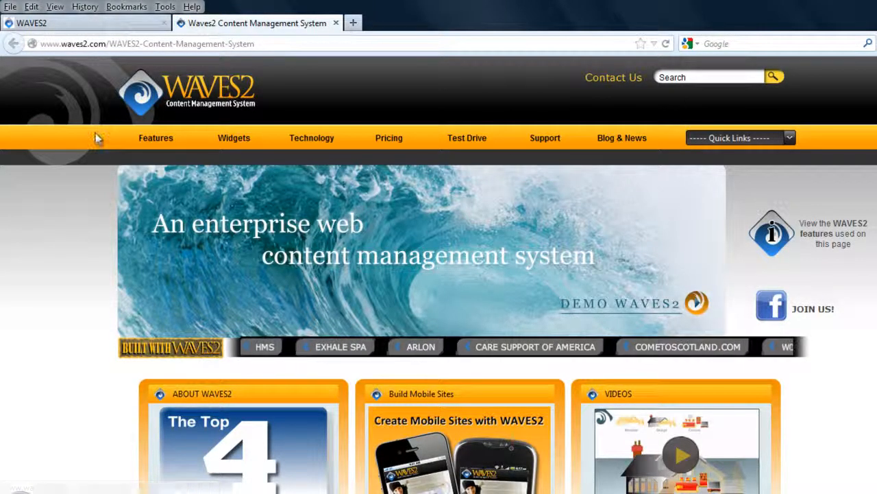
{"action": "mouse_move", "coordinate": [156, 140]}
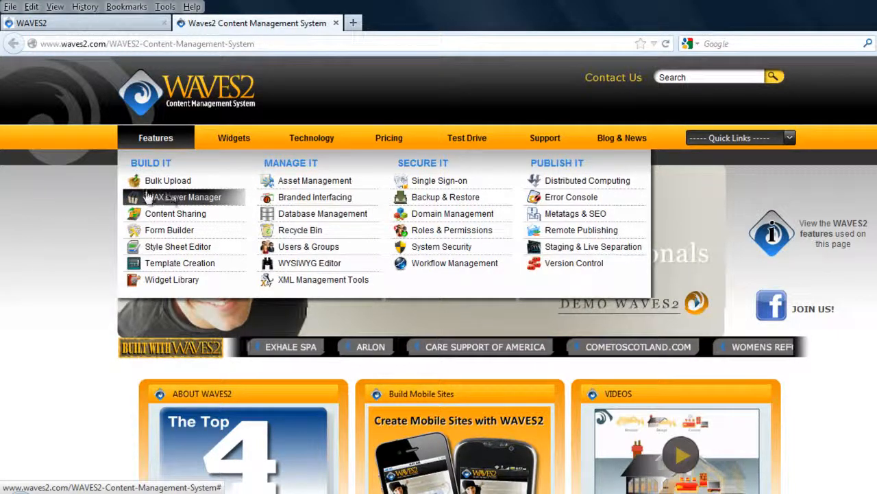
{"action": "mouse_move", "coordinate": [231, 139]}
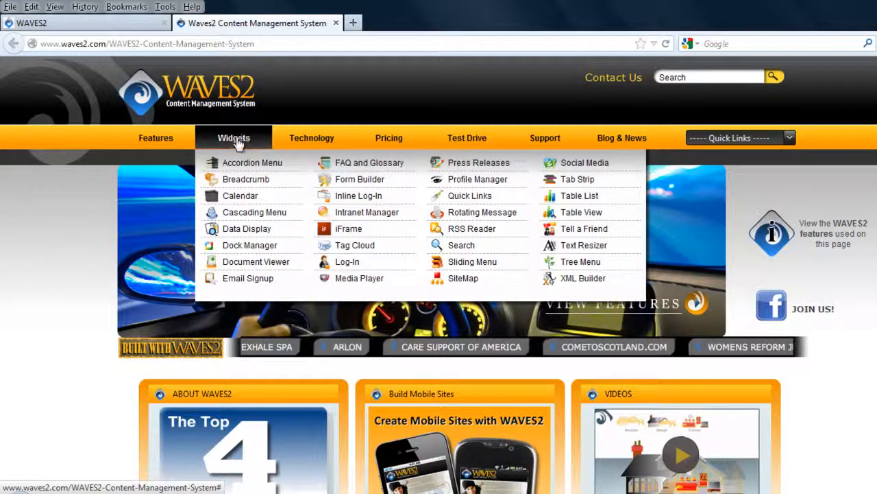
- Return to the WAVES2 CMS, save the Cascading Menu widget's properties, and save the CascadingMenu page content
{"action": "mouse_move", "coordinate": [385, 140]}
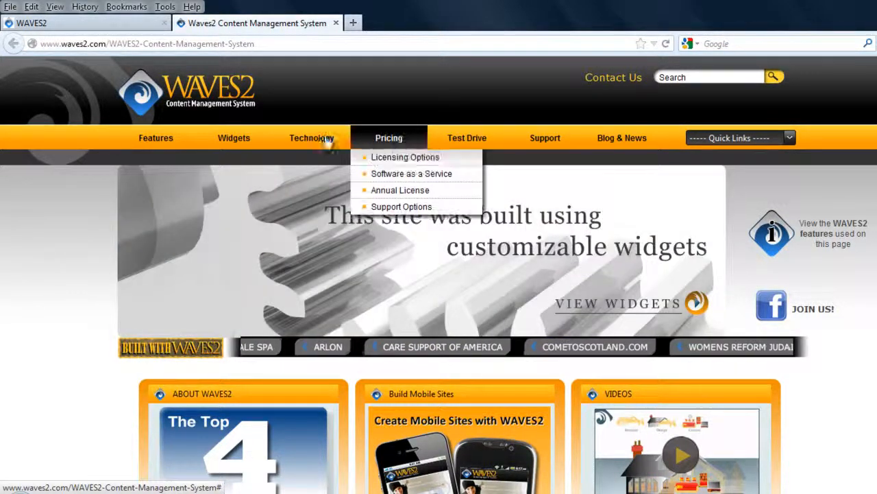
{"action": "left_click", "coordinate": [106, 22]}
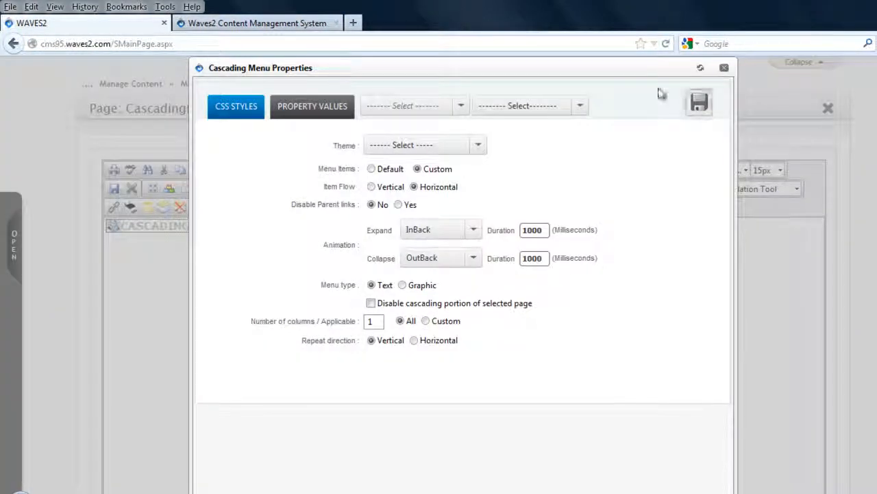
{"action": "left_click", "coordinate": [699, 103]}
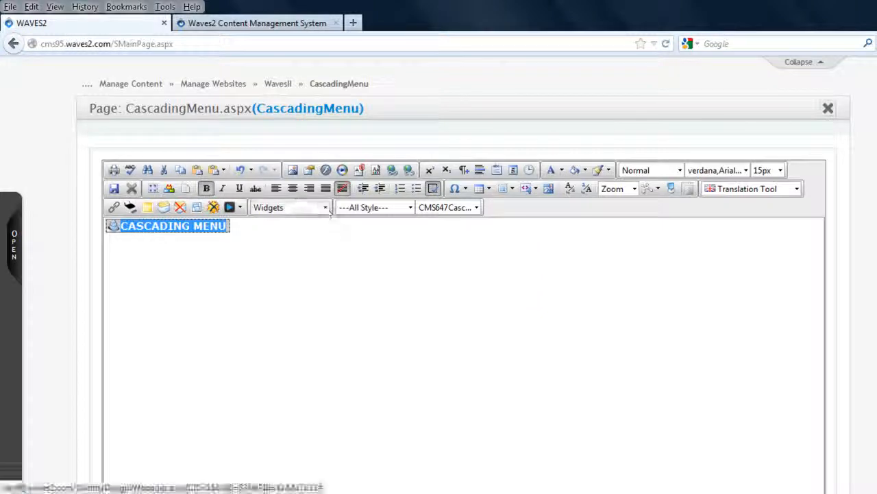
{"action": "left_click", "coordinate": [114, 189]}
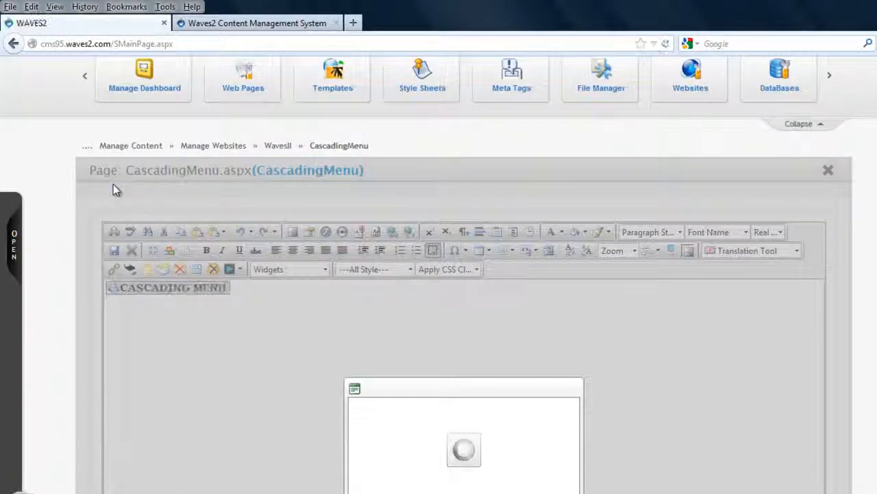
- Check the new menu on the CascadingMenu page and hide the edit markers overlaying the page preview
{"action": "scroll", "coordinate": [113, 183], "scroll_direction": "down", "scroll_amount": 8}
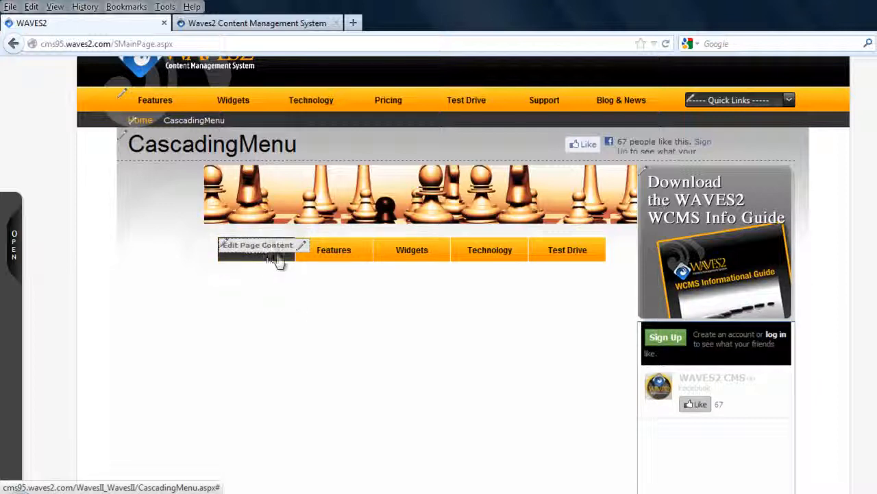
{"action": "mouse_move", "coordinate": [329, 257]}
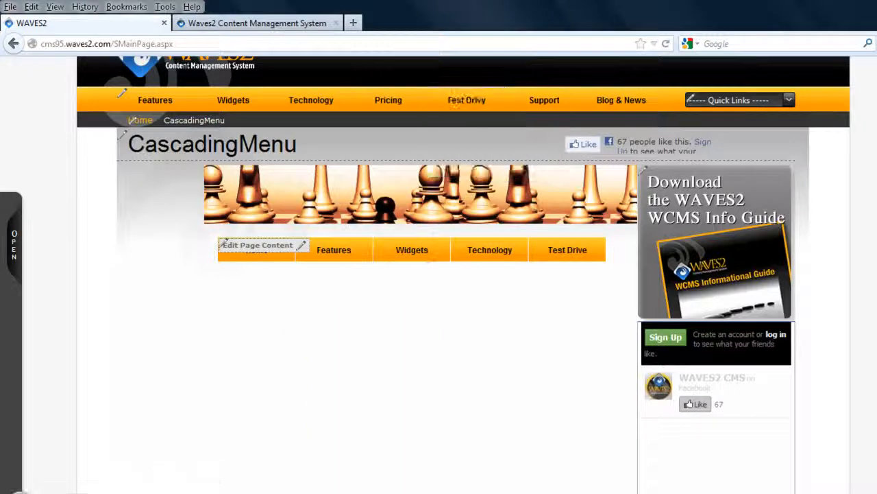
{"action": "scroll", "coordinate": [841, 117], "scroll_direction": "up", "scroll_amount": 3}
{"action": "left_click", "coordinate": [809, 76]}
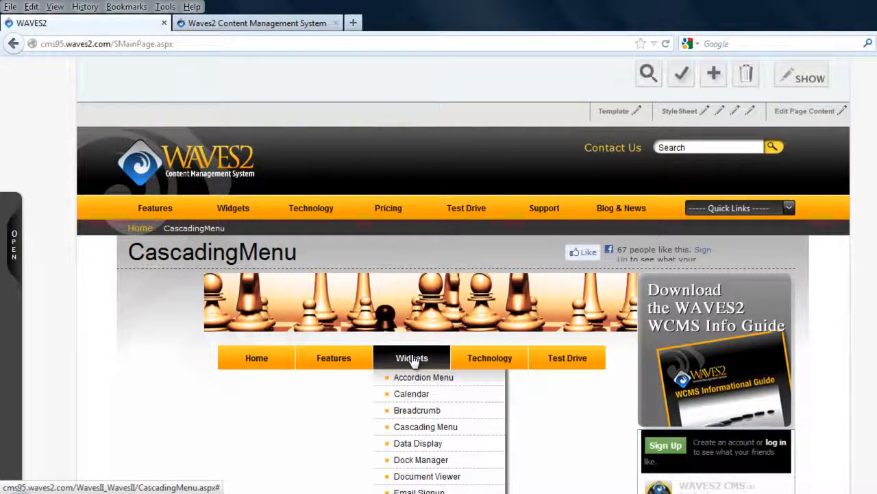
- Examine the cascading submenus under Technology, Test Drive and Widgets in the menu placed in the page content
{"action": "mouse_move", "coordinate": [490, 362]}
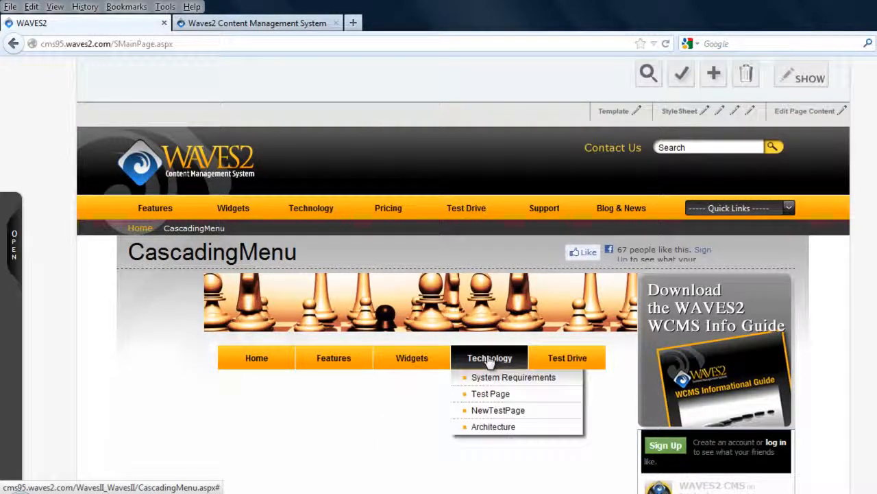
{"action": "mouse_move", "coordinate": [554, 358]}
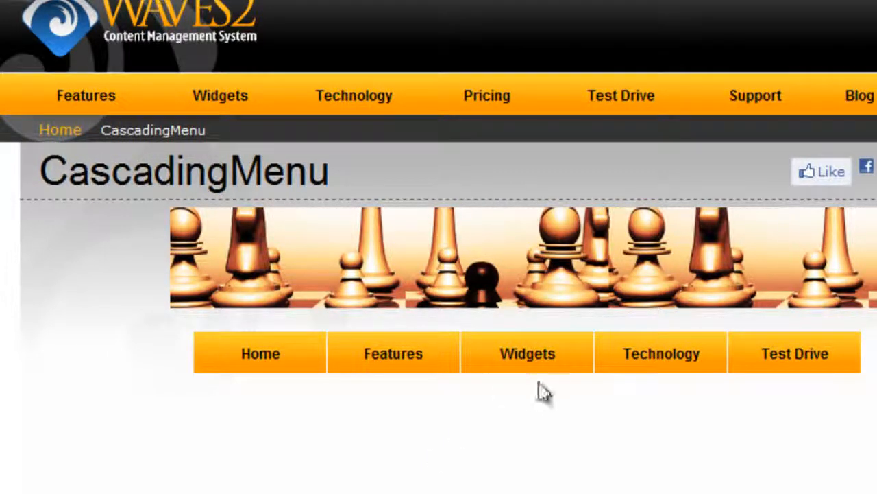
{"action": "mouse_move", "coordinate": [531, 355]}
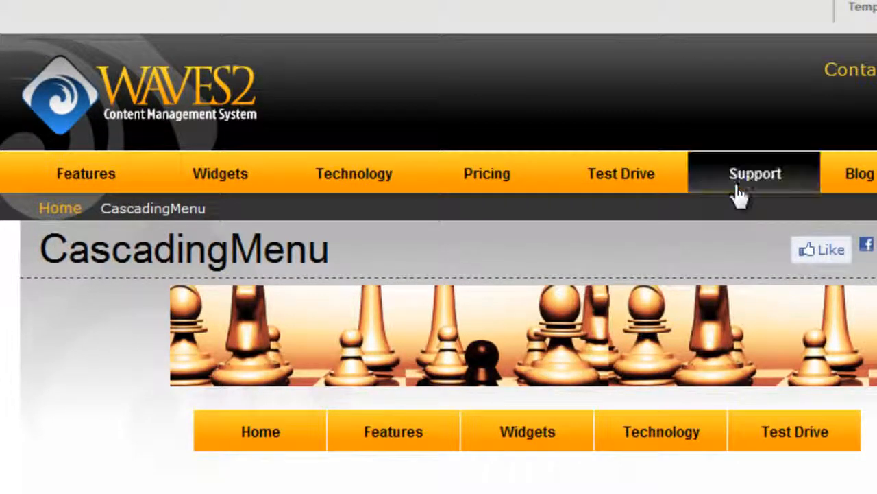
{"action": "mouse_move", "coordinate": [528, 431]}
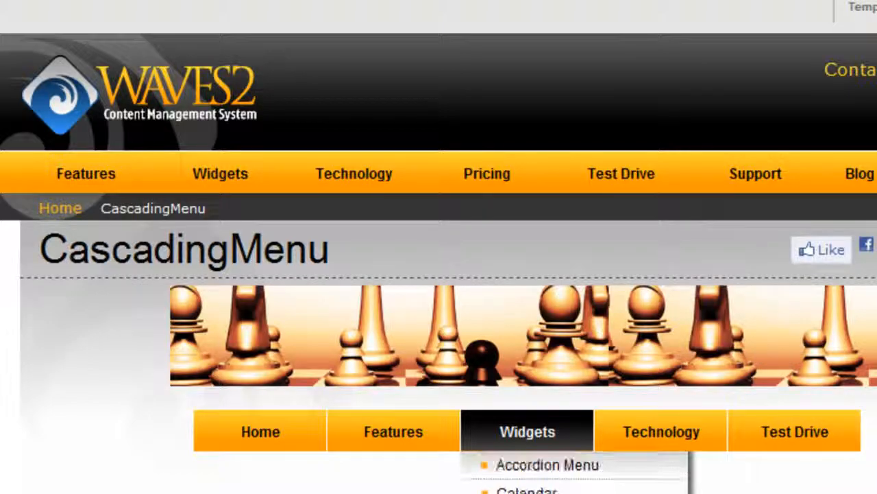